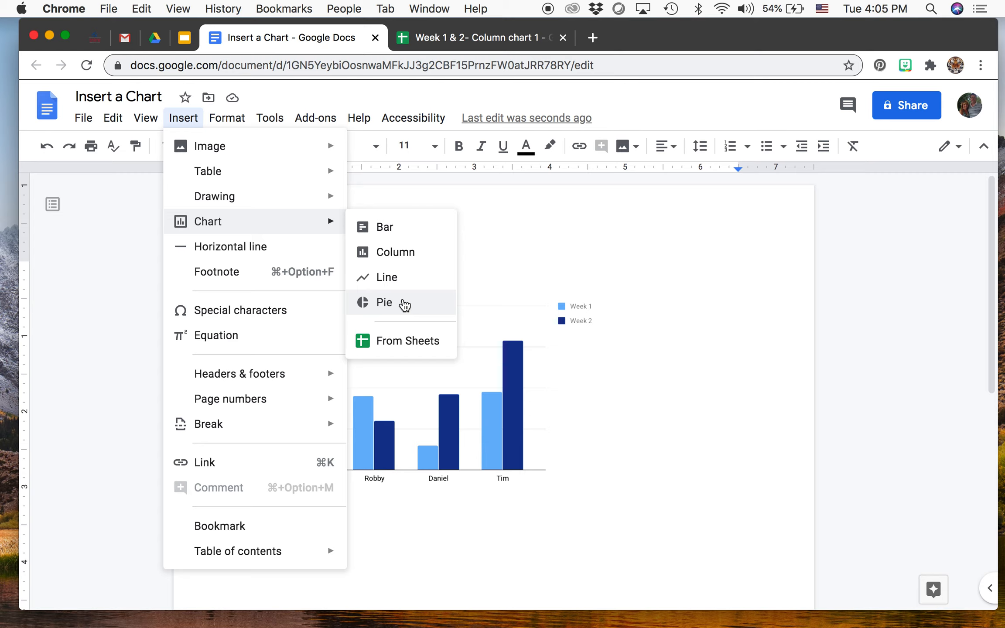
Step: Insert a pie chart into the document and open its linked source spreadsheet
left_click(404, 303)
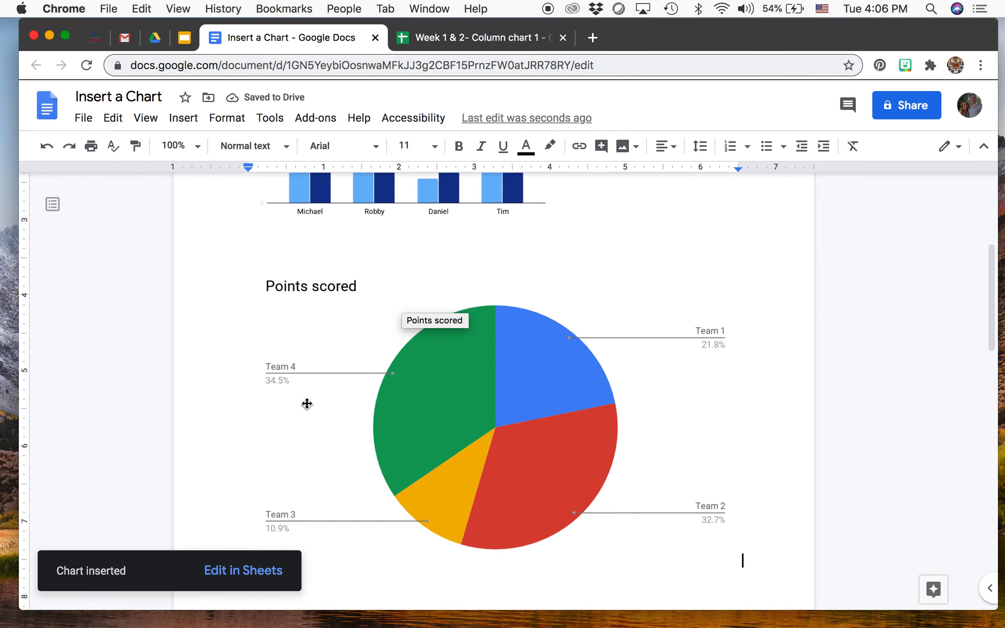
left_click(308, 389)
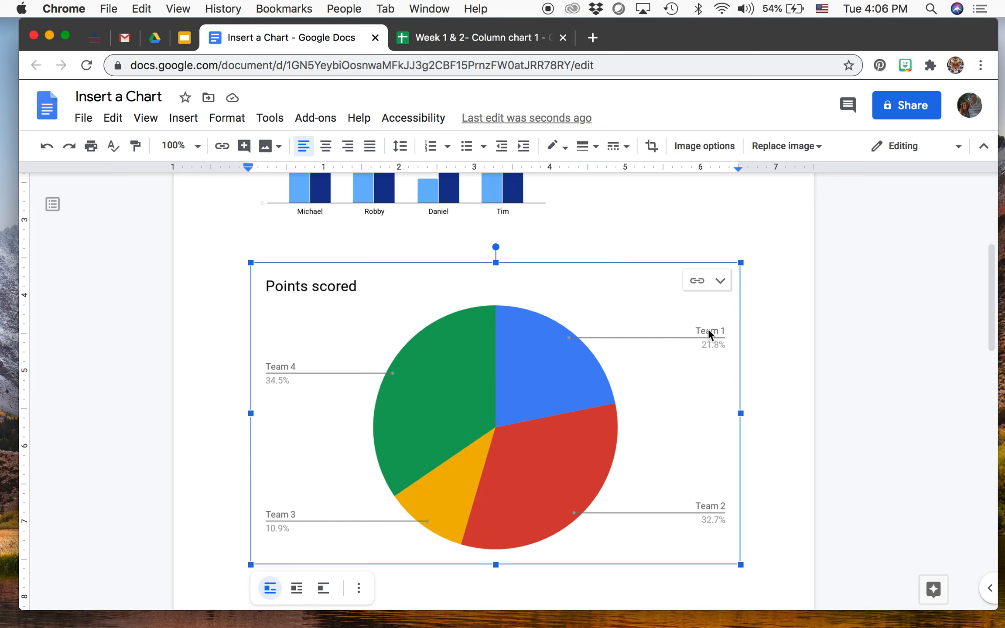
left_click(719, 281)
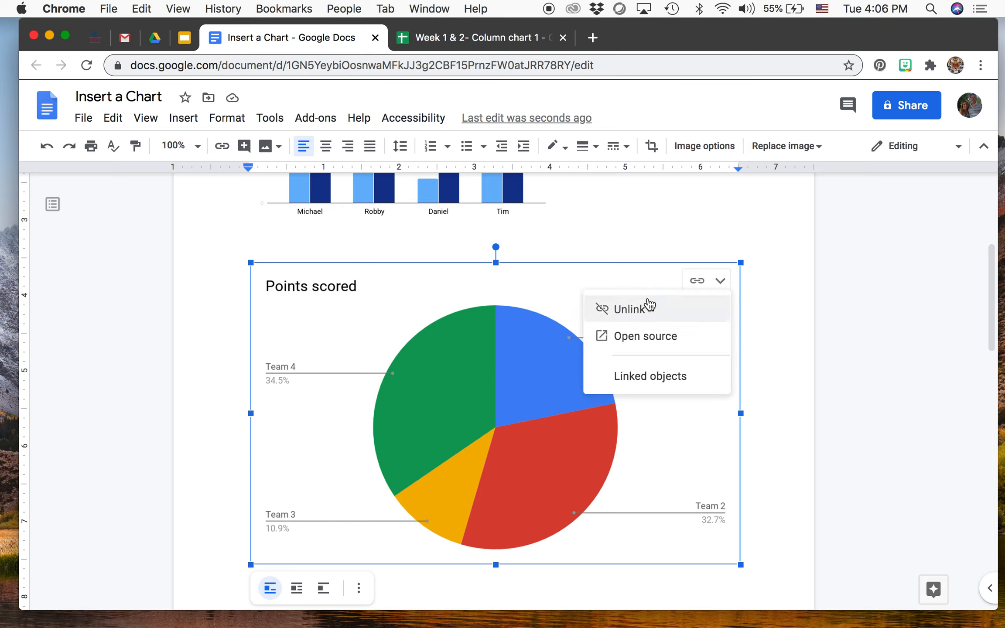
left_click(644, 337)
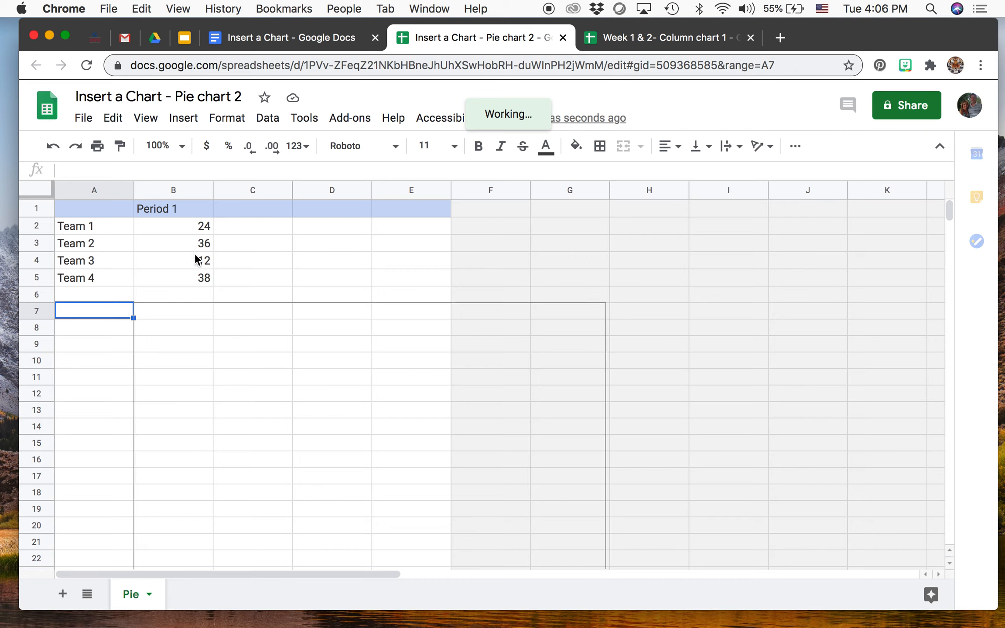
Step: Replace the Team 1 label in cell A2 with a person's first name
left_click(131, 230)
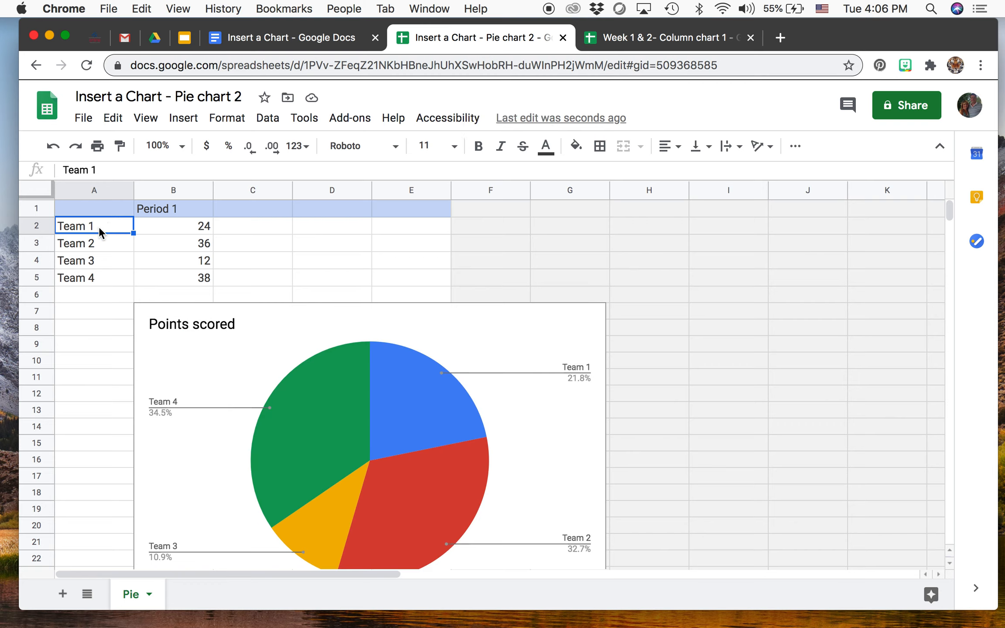
double_click(99, 226)
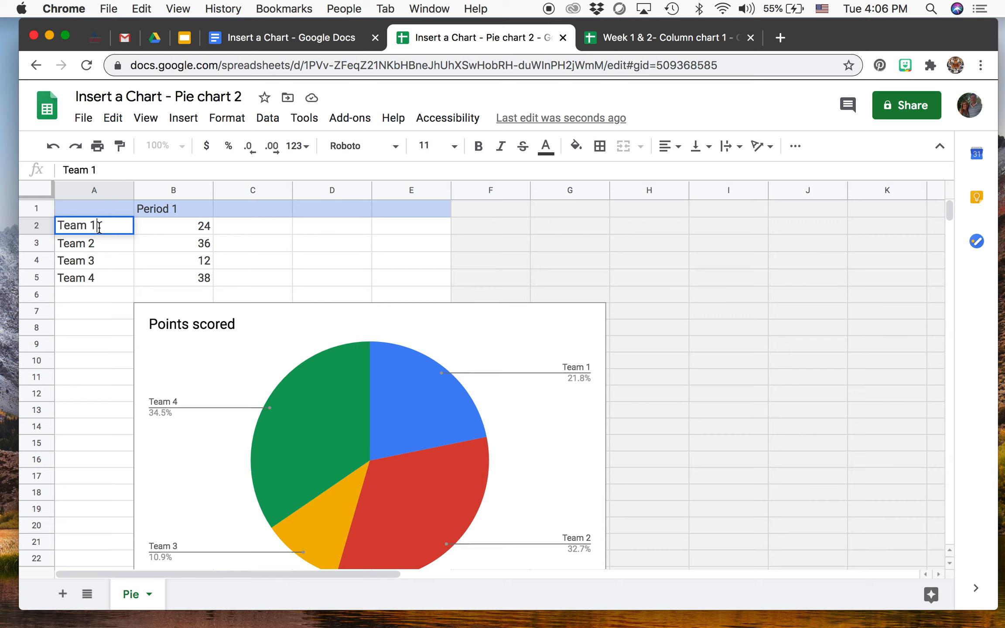
key("BackSpace")
key("BackSpace")
key("BackSpace")
key("BackSpace")
type("N")
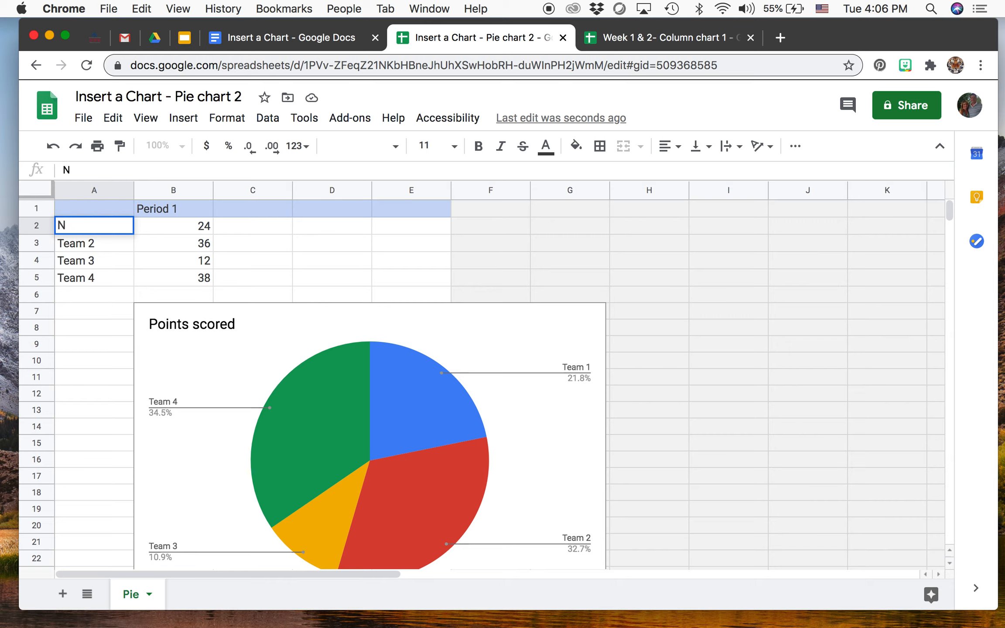
key("BackSpace")
type("Mike")
Step: Replace the labels Team 2, Team 3 and Team 4 in A3:A5 with first names
left_click(95, 242)
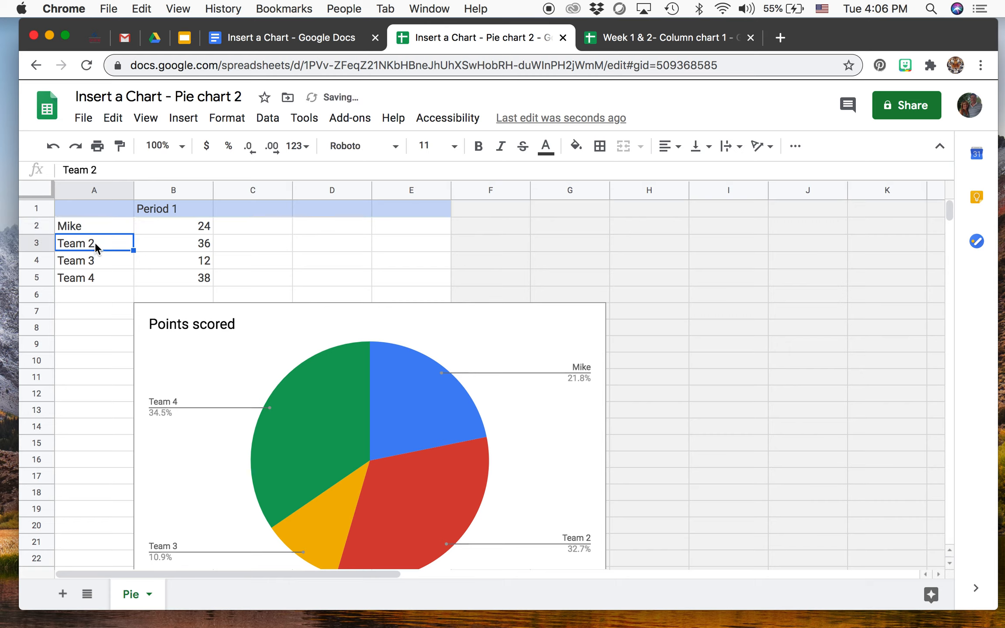
type("Rob")
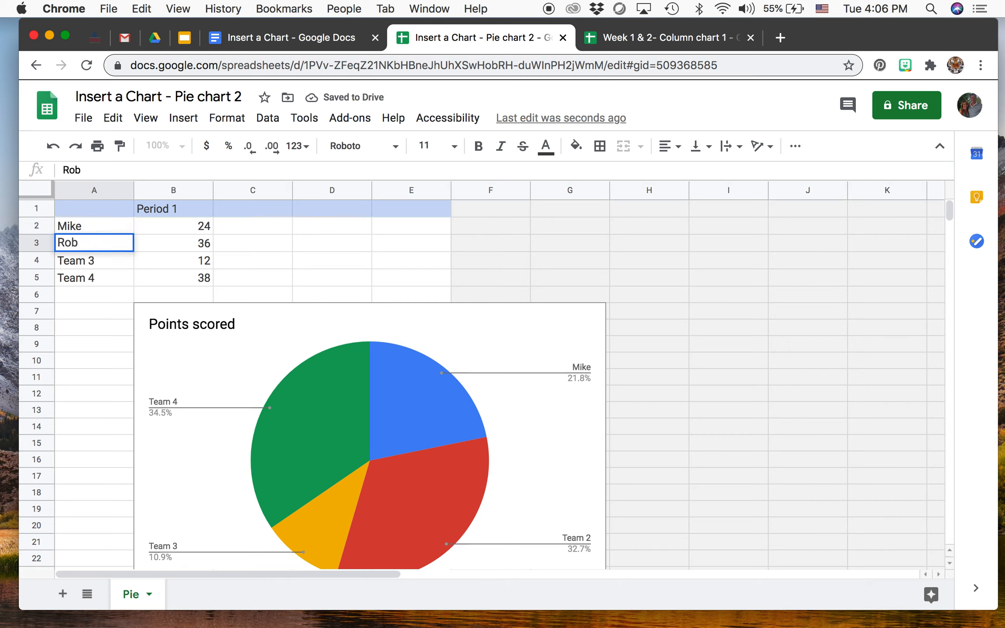
key("Return")
type("Dan")
key("Return")
type("Tim")
left_click(111, 309)
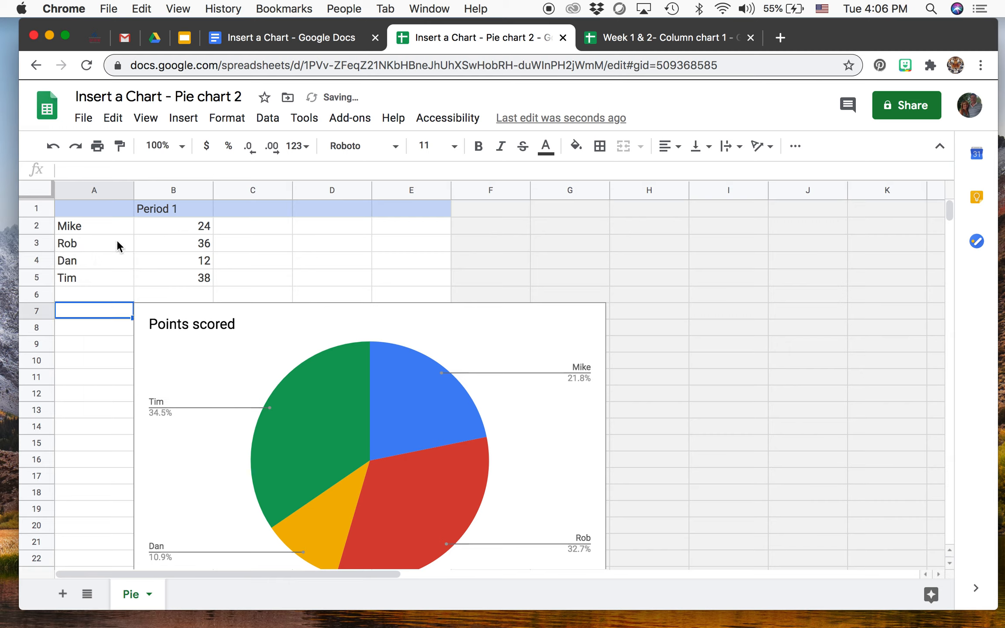
Step: Add a fifth data row in row 6 with a first name in A6 and the value 48 in B6
left_click(178, 226)
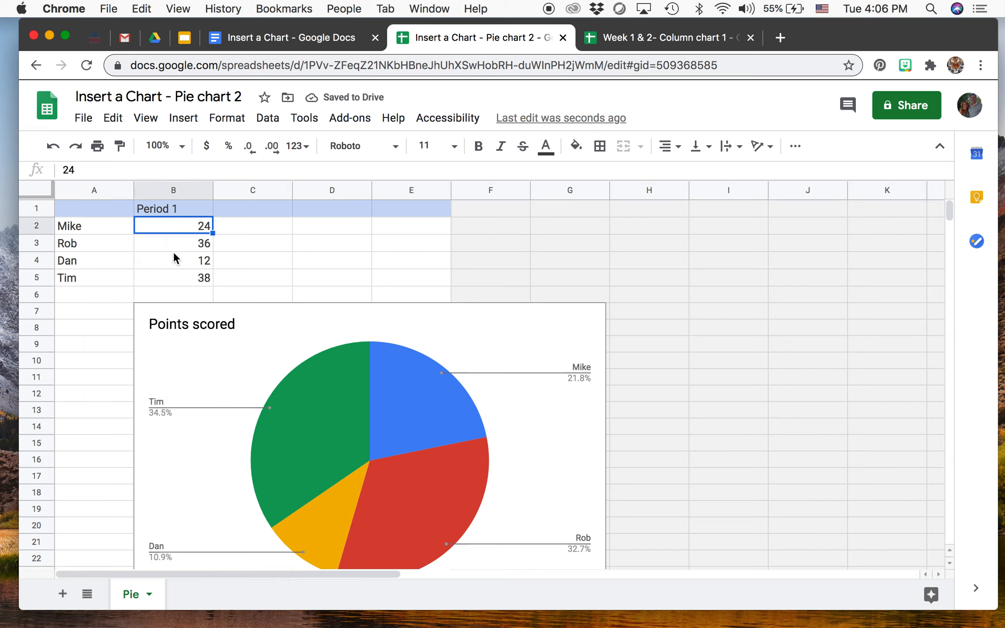
left_click(105, 300)
type("D")
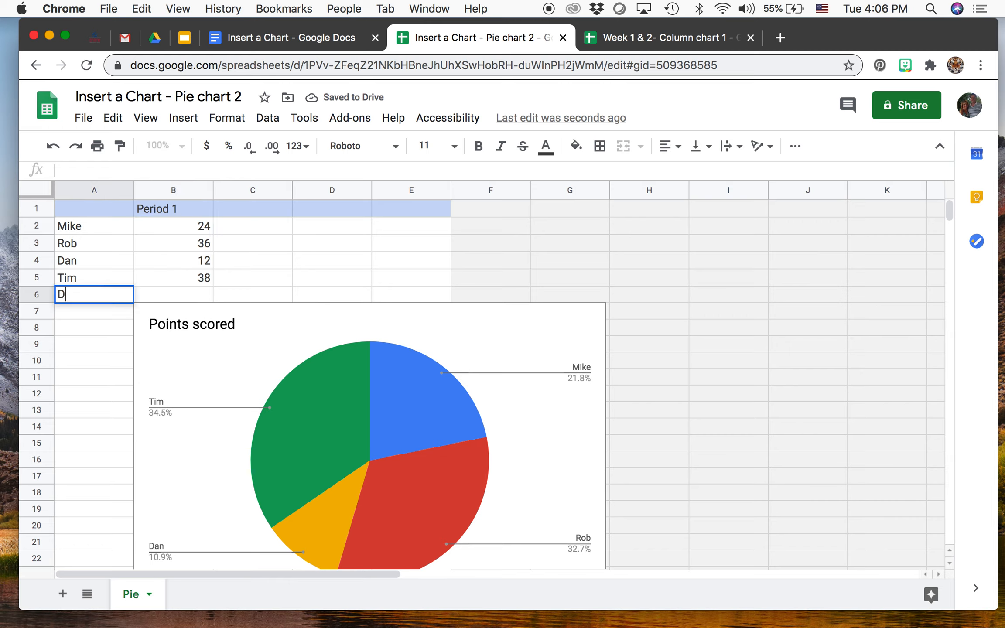
type("avid")
left_click(103, 330)
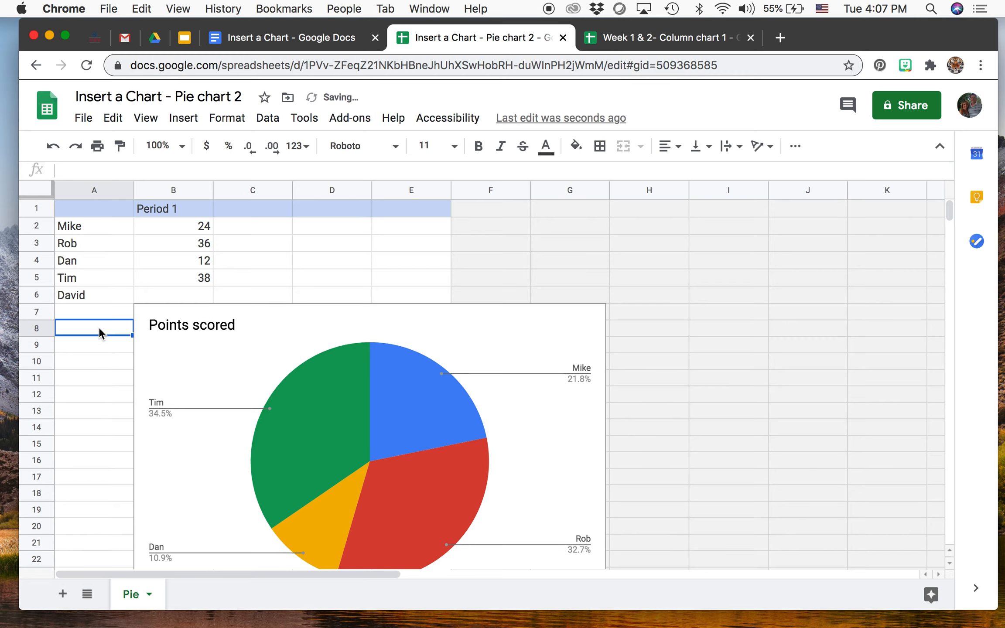
left_click(176, 299)
type("48")
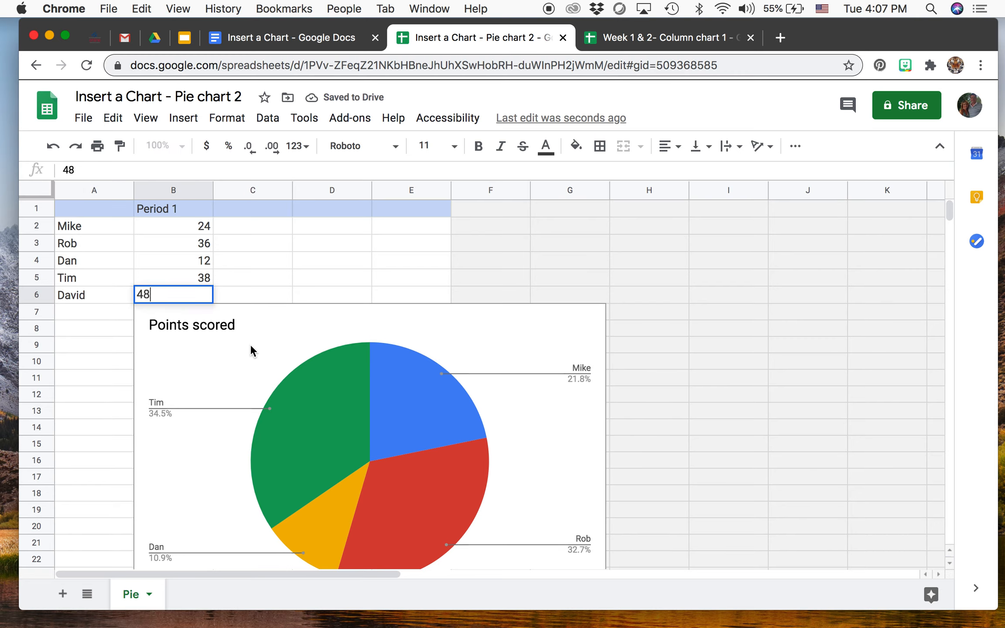
left_click(340, 293)
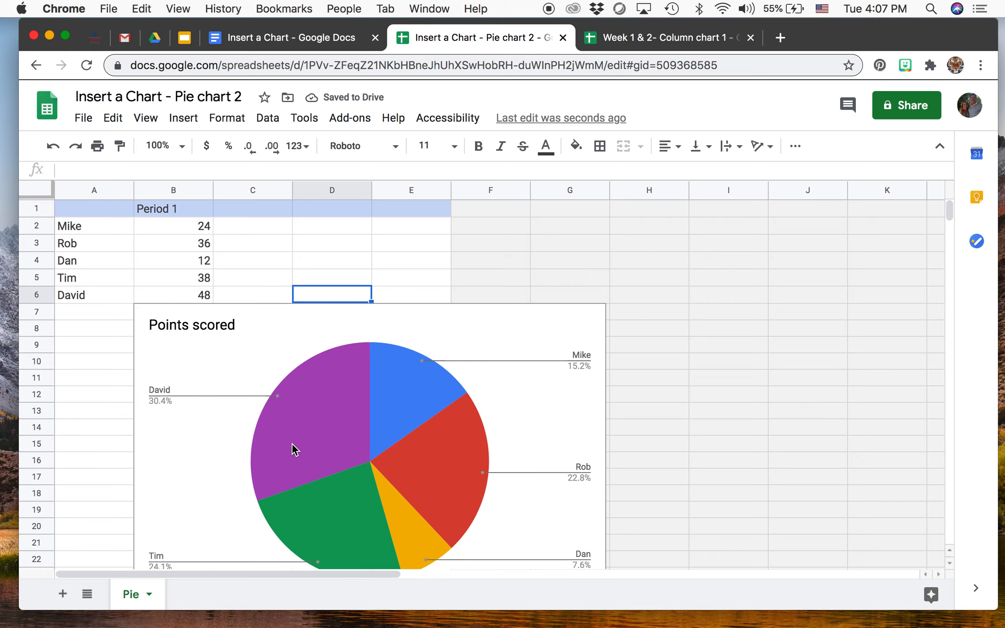
scroll(296, 441, "down", 1)
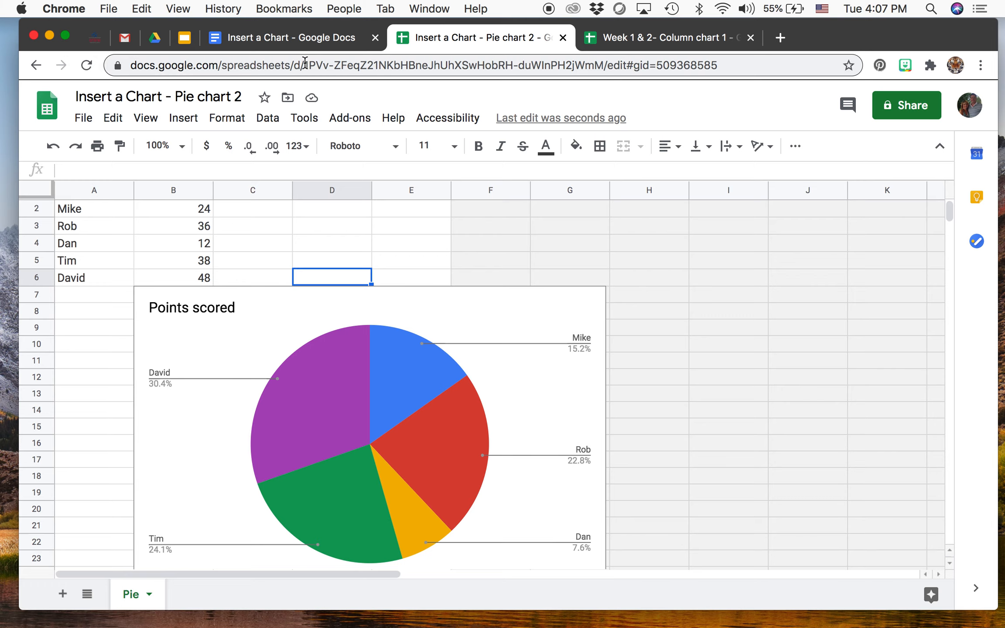
Step: Return to the Insert a Chart document and update the linked pie chart with the edited spreadsheet data
left_click(331, 37)
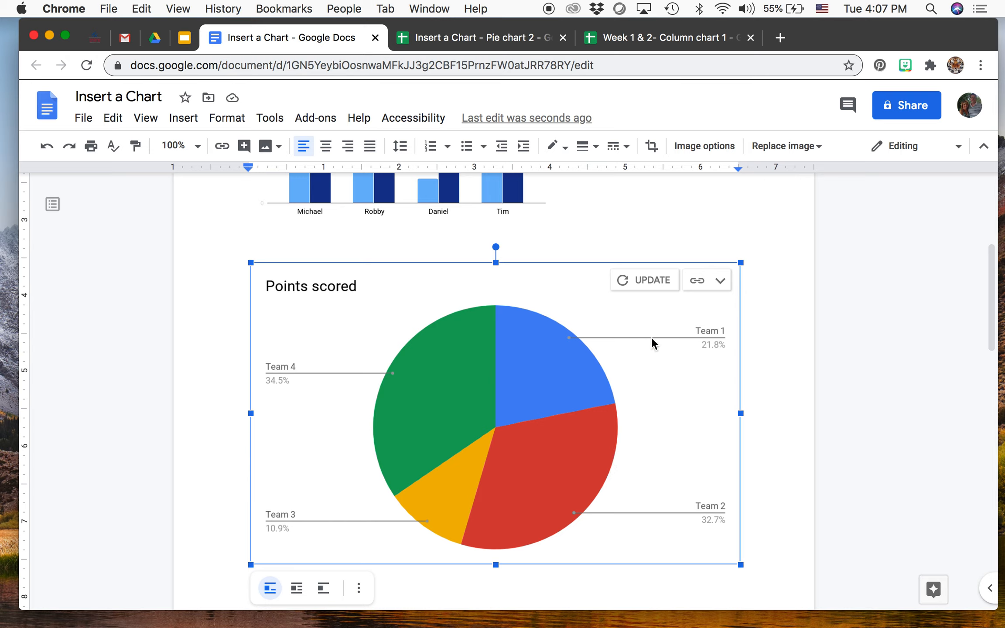
left_click(644, 280)
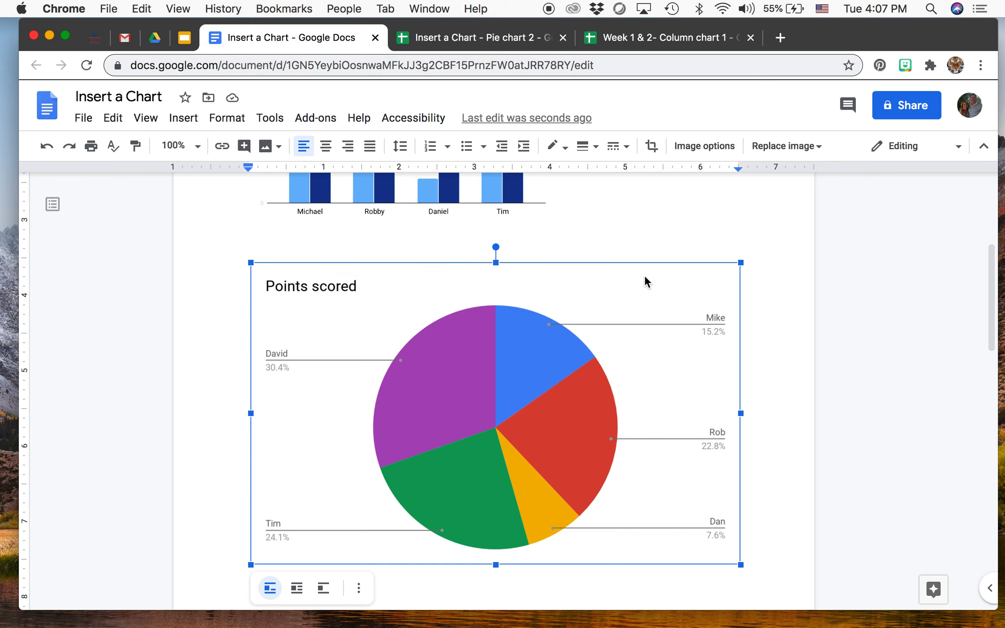
scroll(508, 347, "down", 1)
scroll(508, 348, "down", 3)
scroll(508, 349, "up", 3)
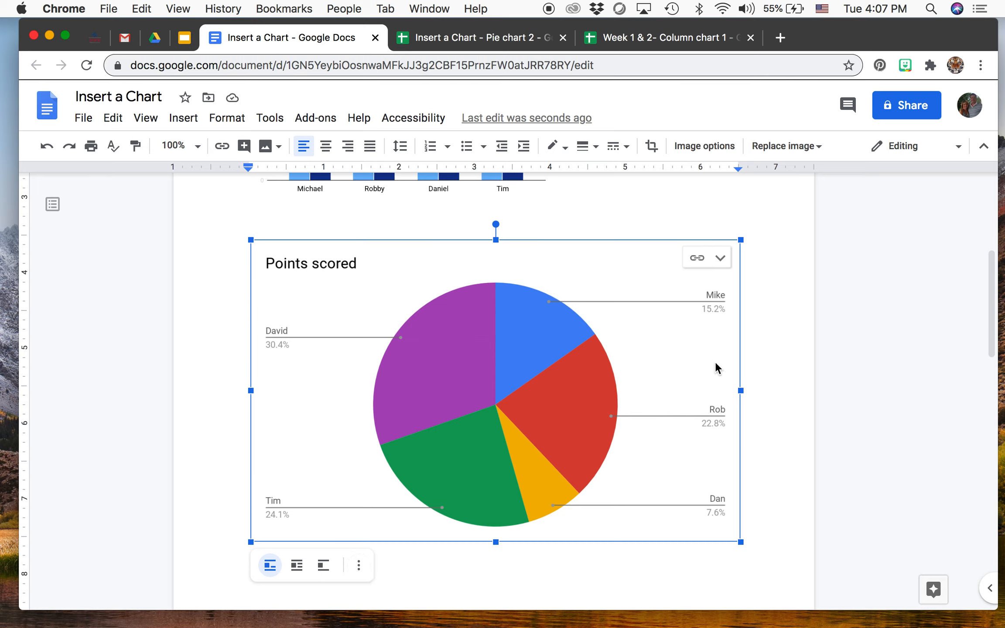
Step: Scale the pie chart down to 93% in its size and rotation options, keeping the aspect ratio locked
left_click(358, 566)
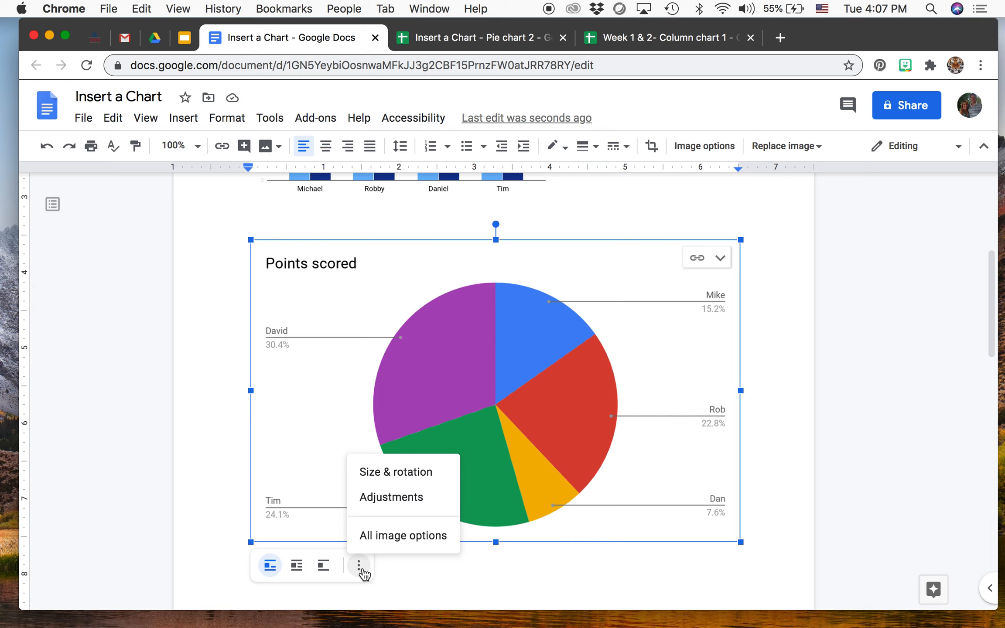
left_click(383, 474)
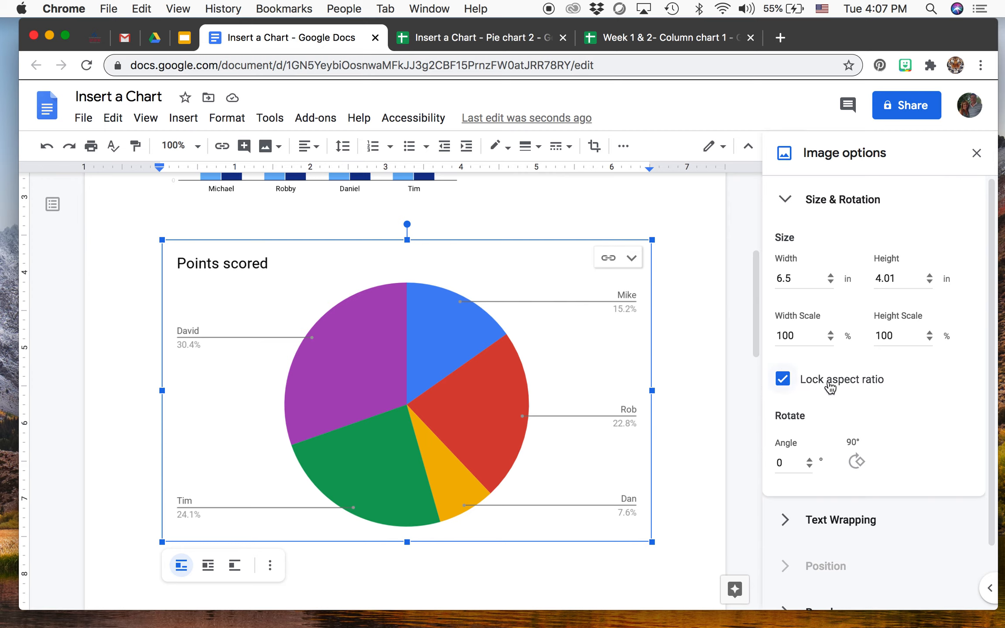
left_click(830, 339)
left_click(831, 339)
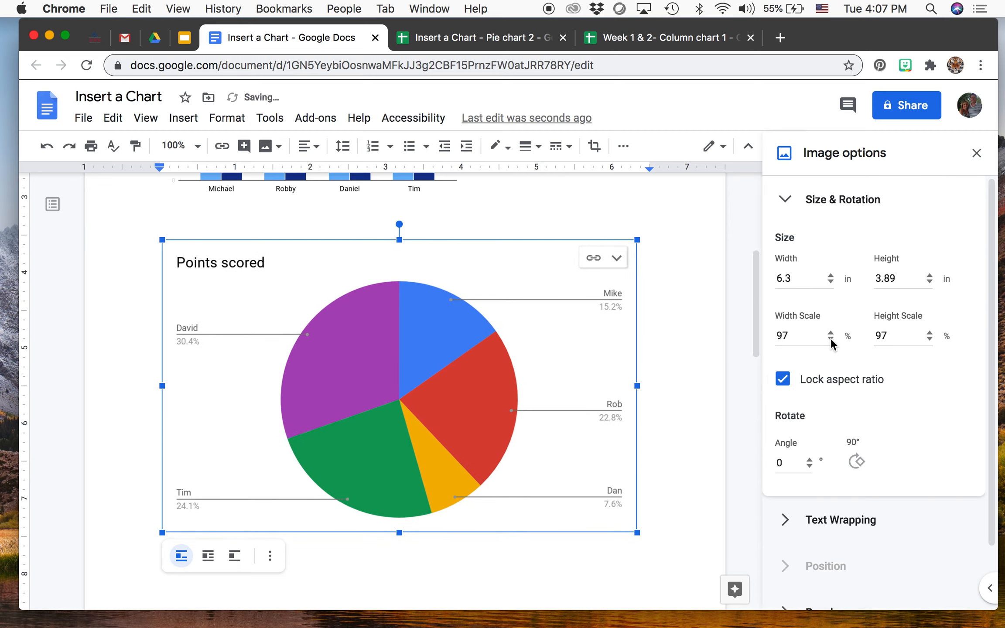
left_click(830, 339)
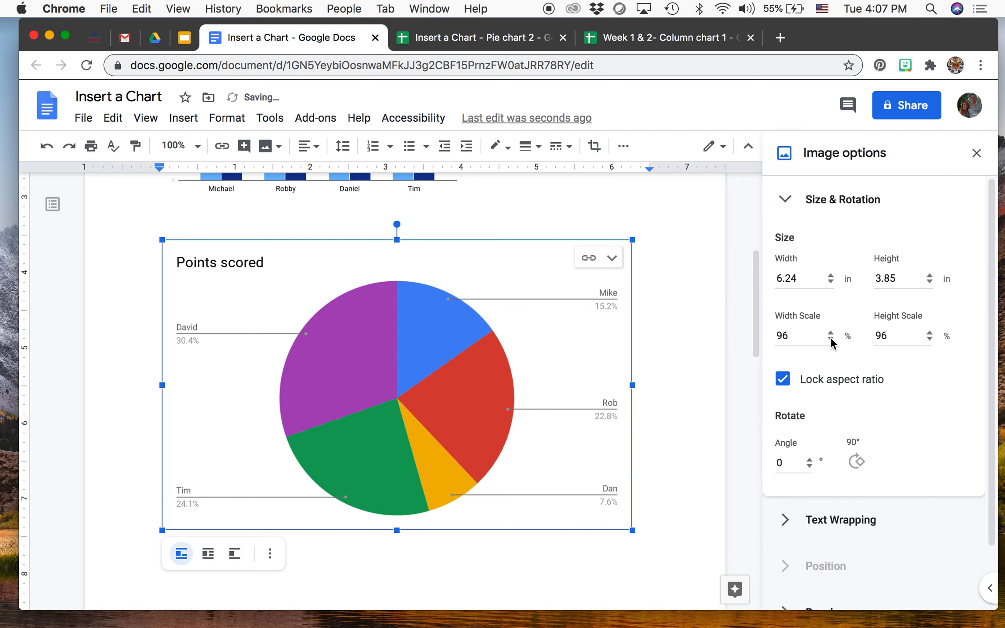
left_click(831, 339)
left_click(830, 339)
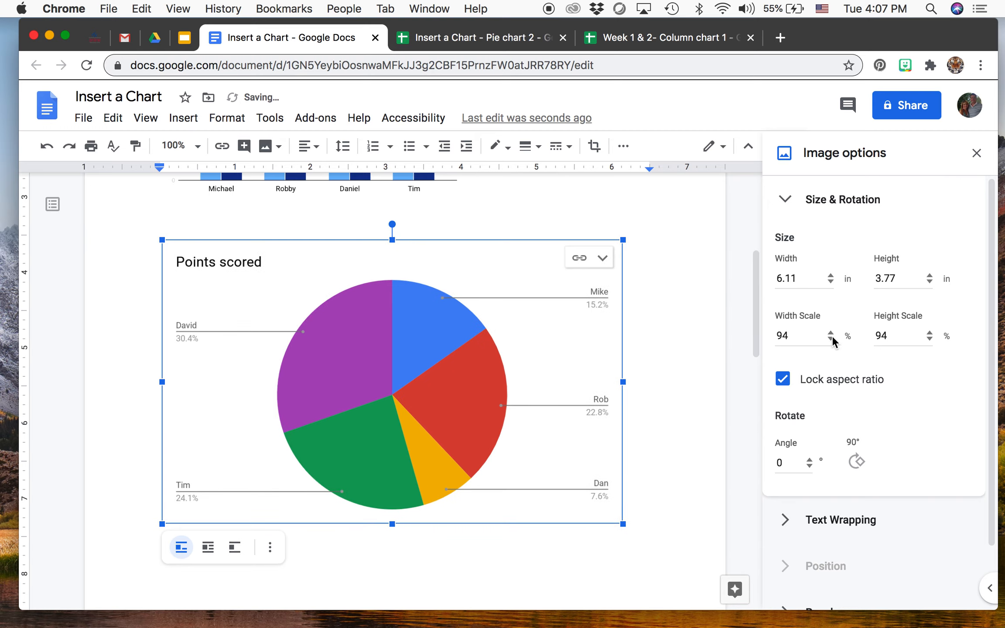
Step: Try rotating the pie chart by a few degrees and return its rotation angle to 0°
left_click(809, 459)
left_click(810, 459)
left_click(809, 459)
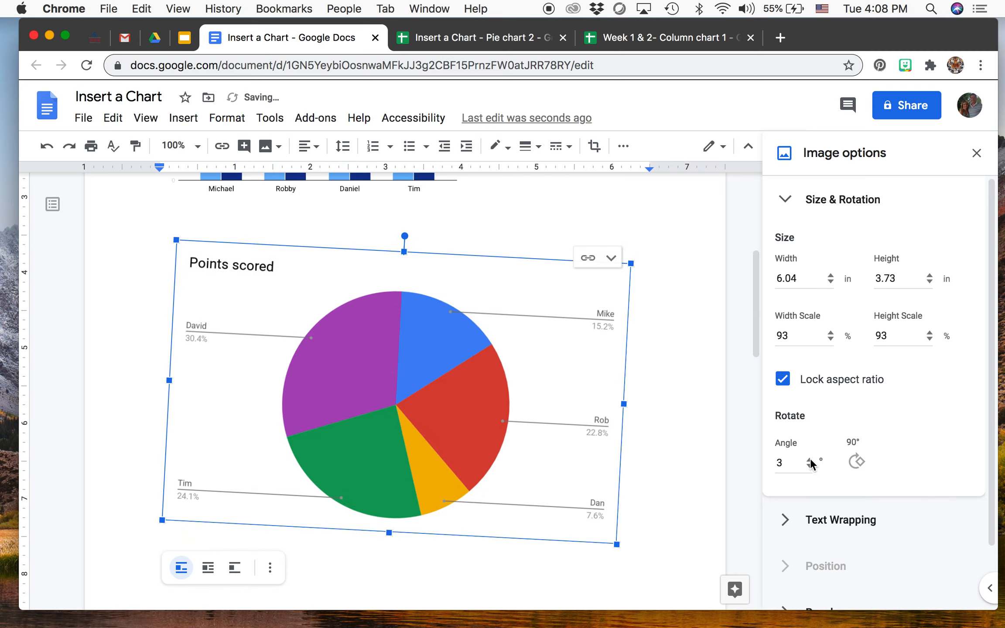
left_click(809, 459)
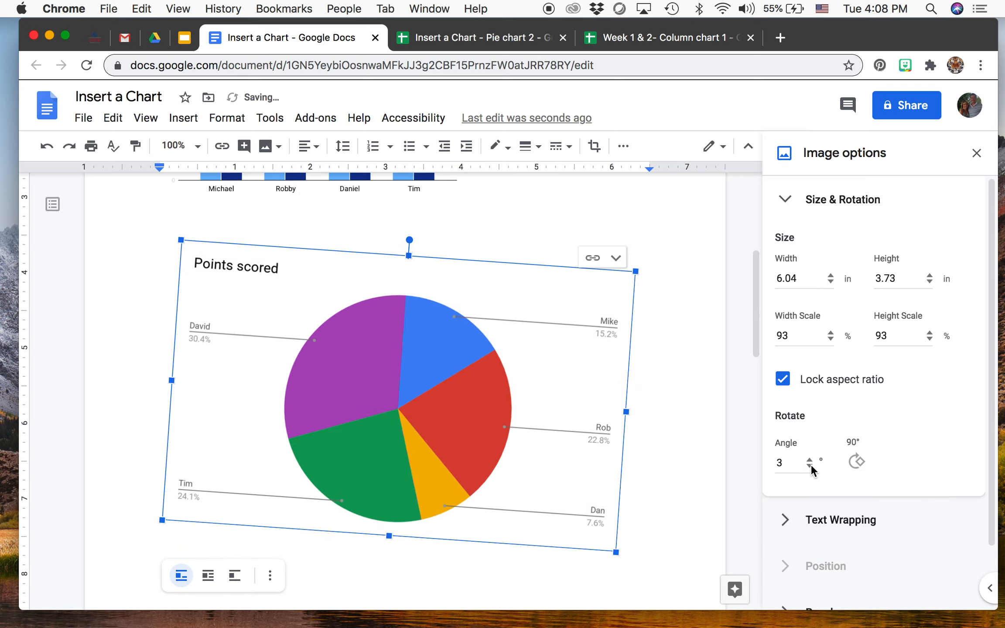
left_click(810, 465)
left_click(809, 465)
left_click(809, 465)
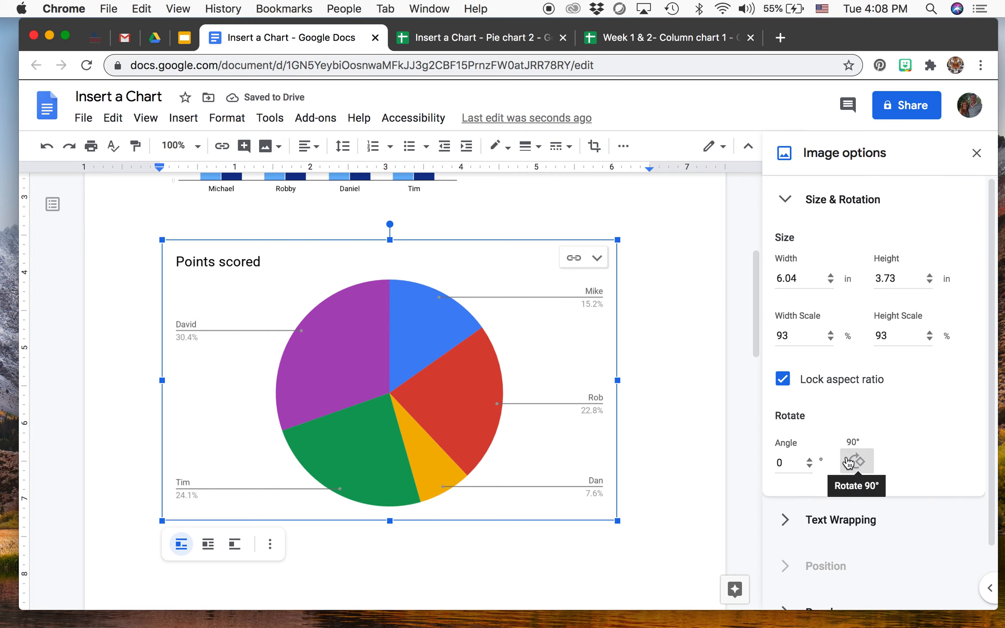
Step: Set the pie chart's text wrapping to Wrap text and shrink the chart proportionally to about 5 inches wide
scroll(810, 543, "down", 2)
scroll(807, 529, "up", 3)
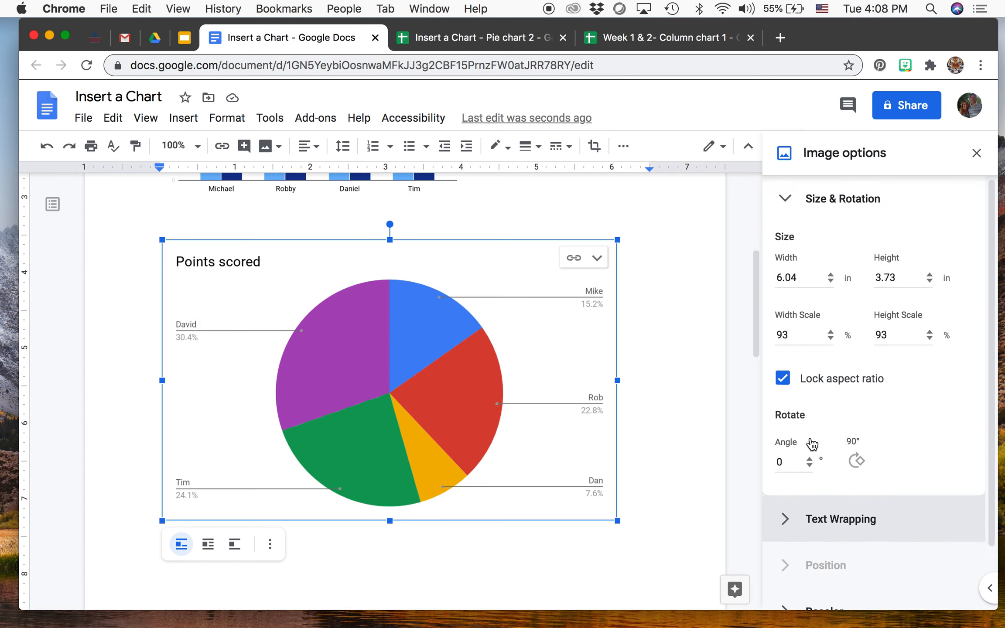
left_click(784, 205)
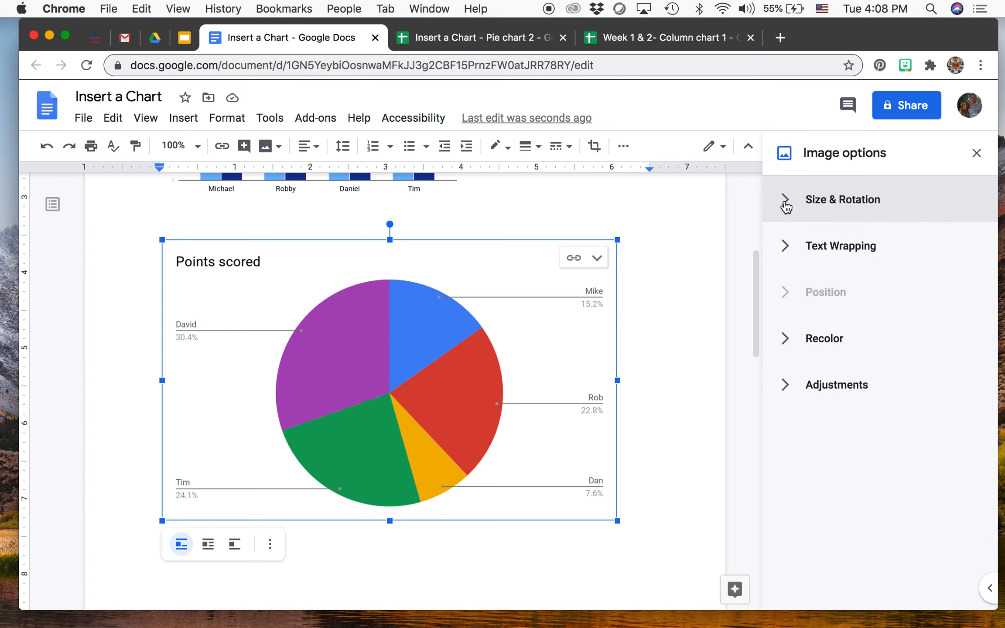
left_click(785, 247)
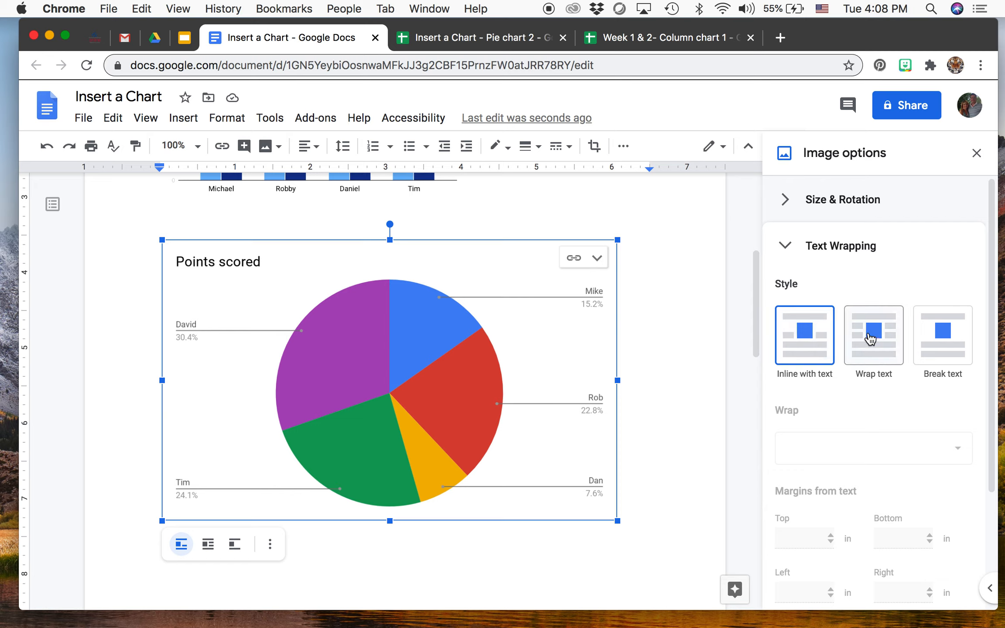
left_click(873, 351)
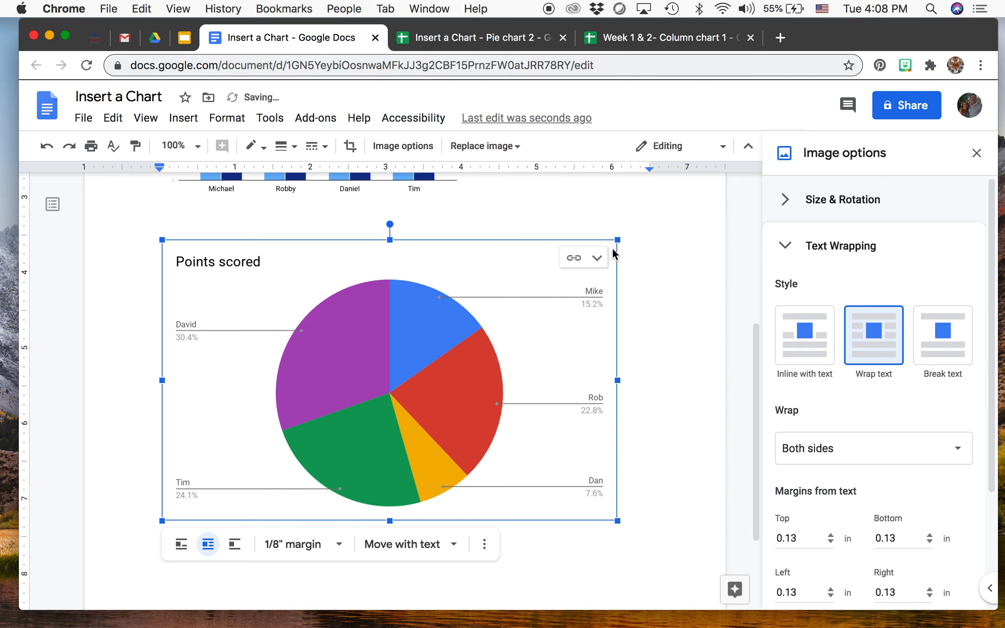
left_click_drag(614, 239, 533, 300)
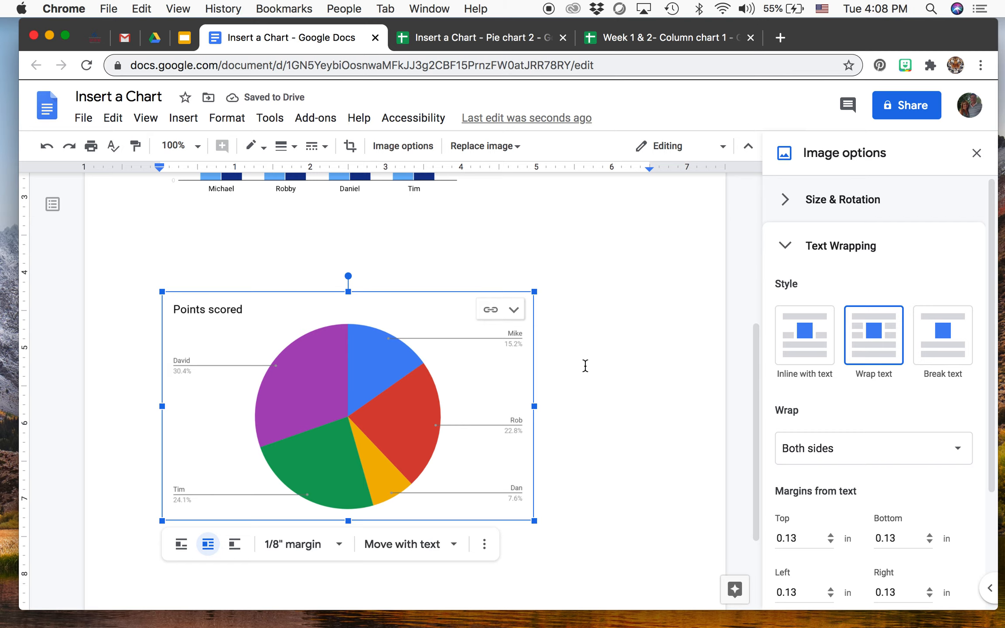
left_click(554, 365)
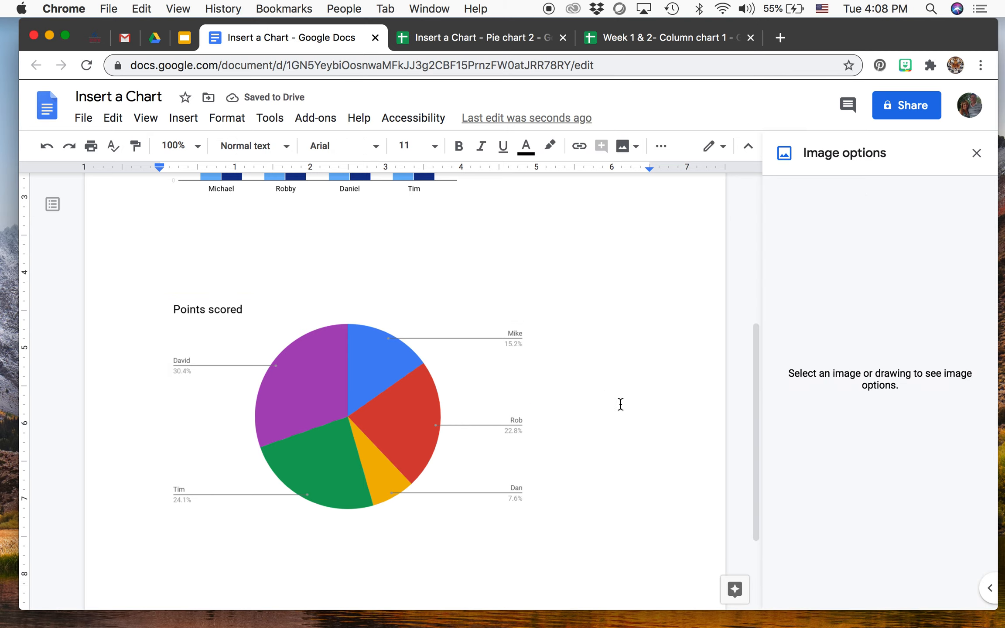
Step: Give the Points scored pie chart a 2pt red border
left_click(391, 403)
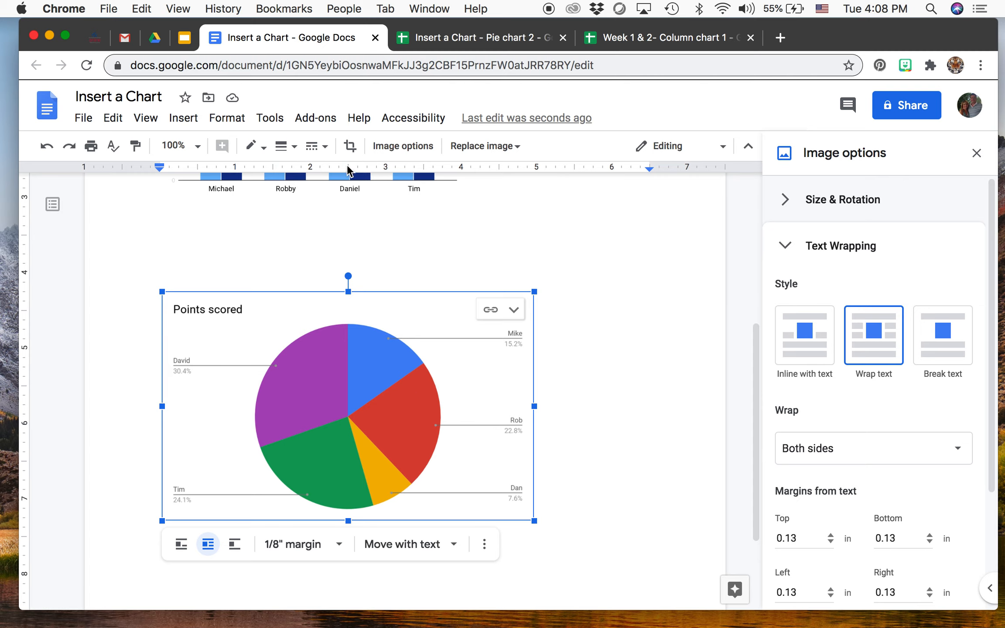
left_click(281, 147)
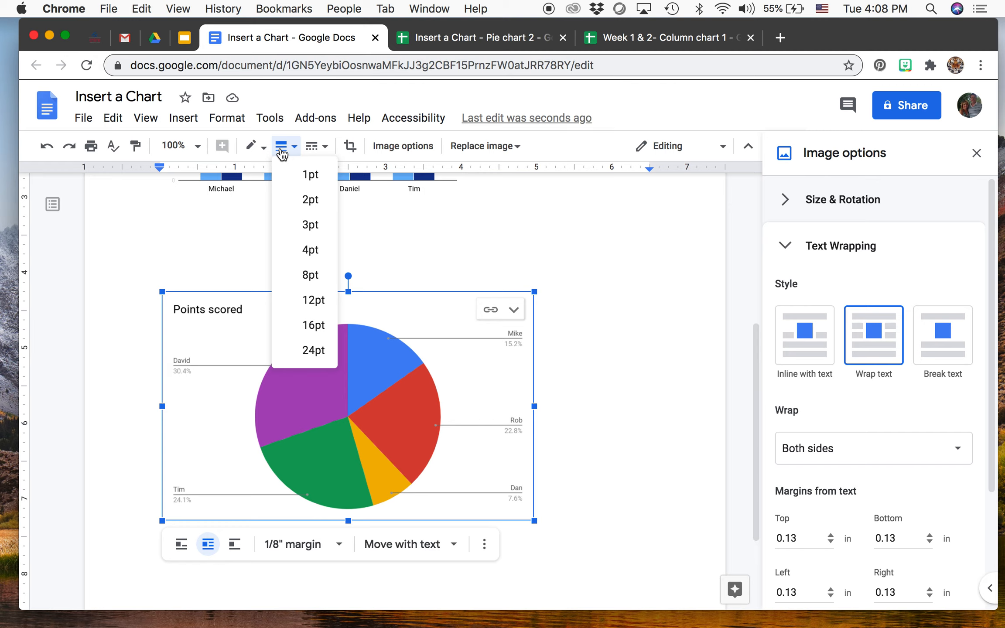
left_click(308, 201)
left_click(257, 147)
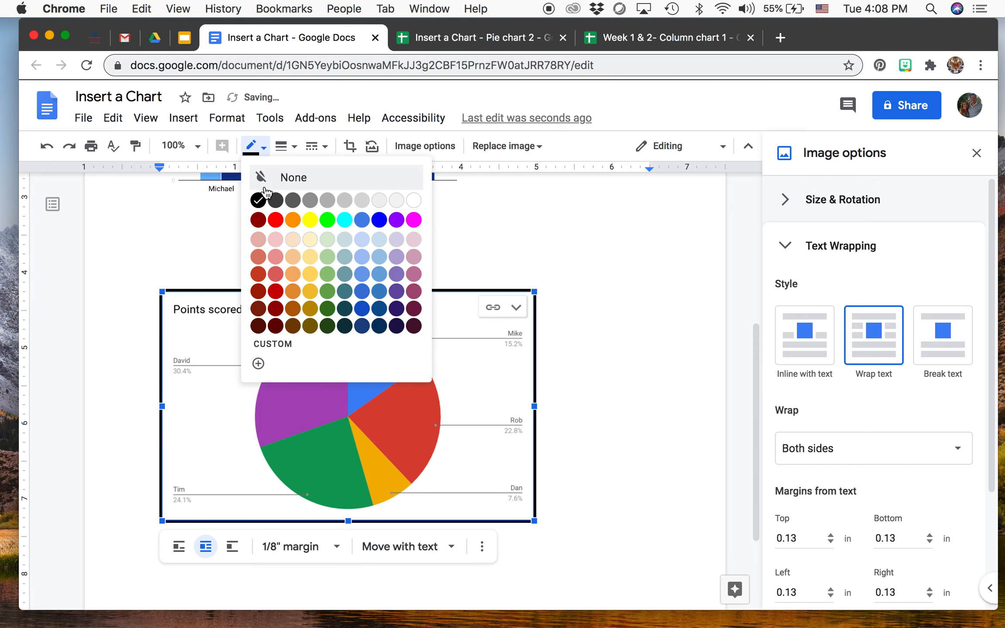
left_click(275, 220)
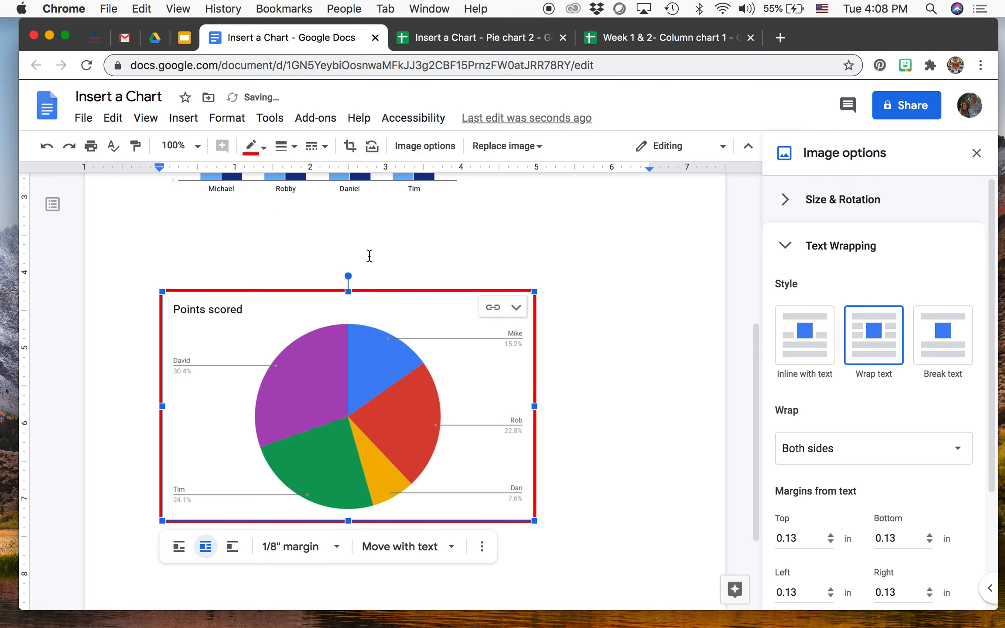
left_click(383, 236)
Step: Examine the pie chart's position settings and the available recolor presets in its image options
left_click(394, 403)
scroll(833, 466, "down", 5)
scroll(828, 279, "up", 5)
left_click(786, 247)
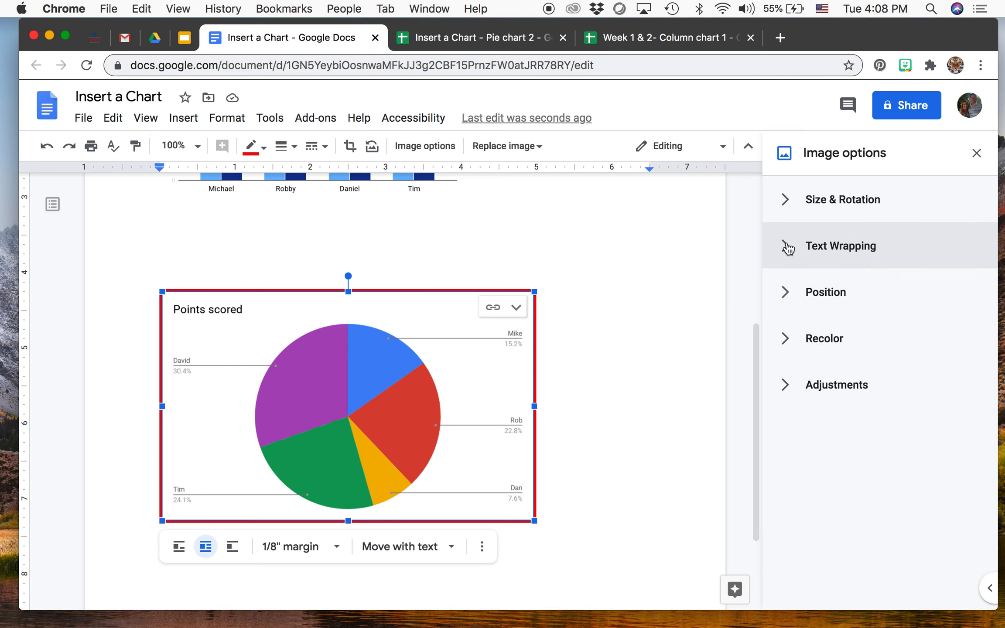
left_click(784, 292)
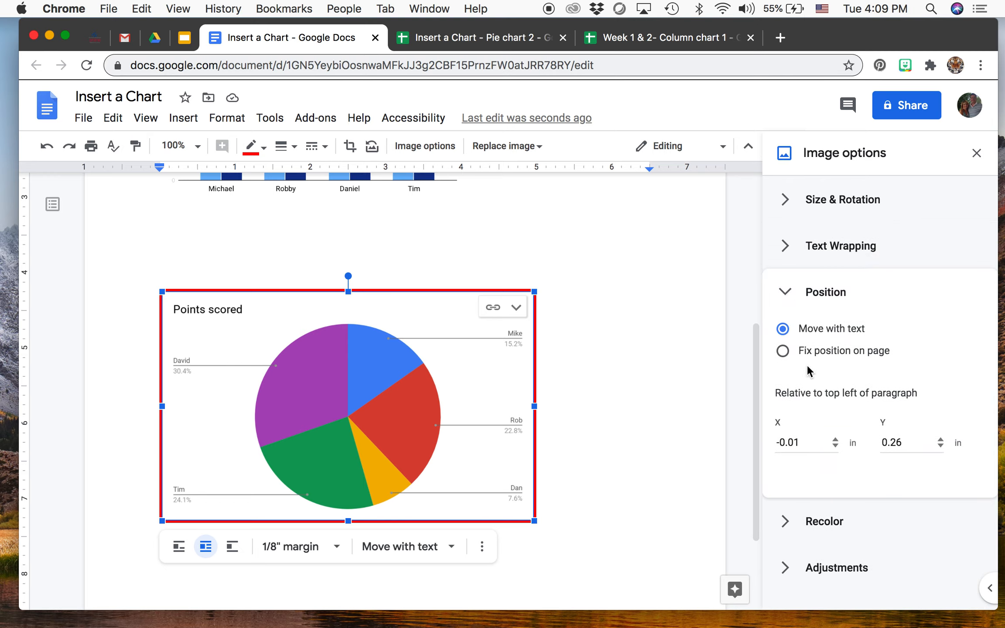
left_click(786, 291)
left_click(785, 337)
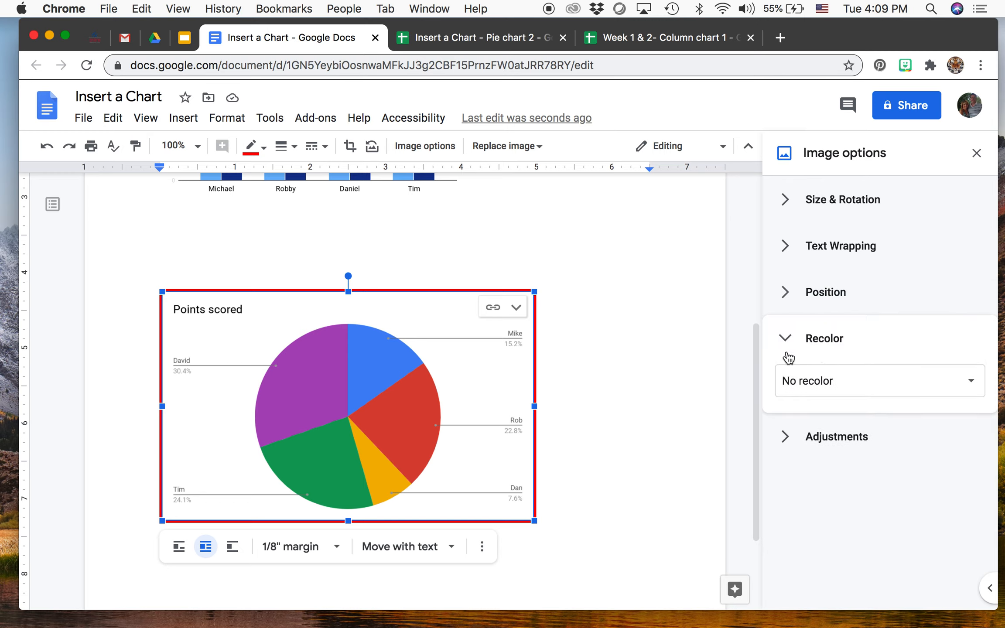
left_click(804, 381)
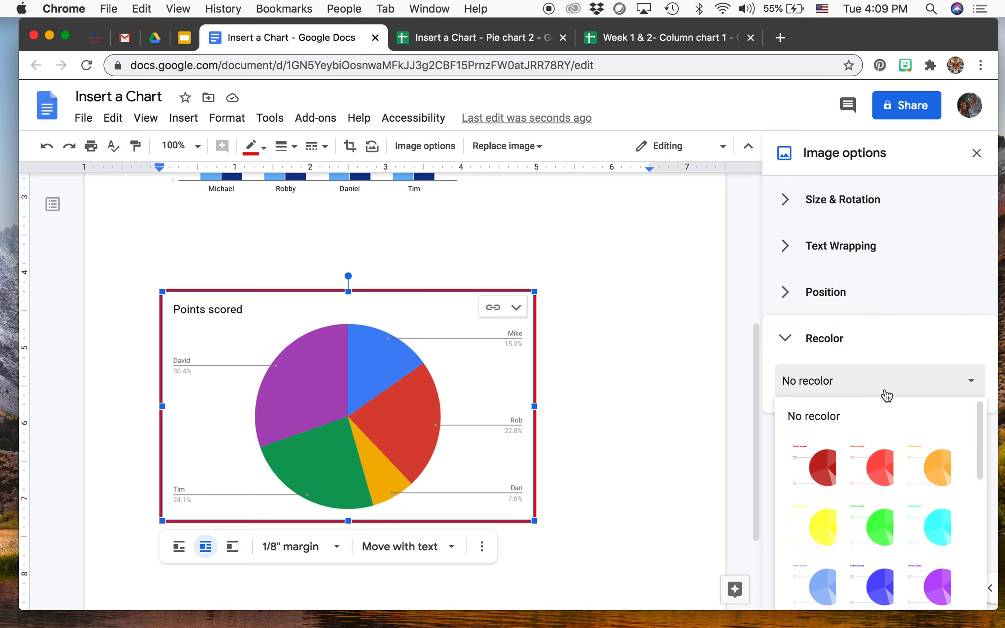
scroll(876, 410, "down", 5)
scroll(878, 412, "up", 5)
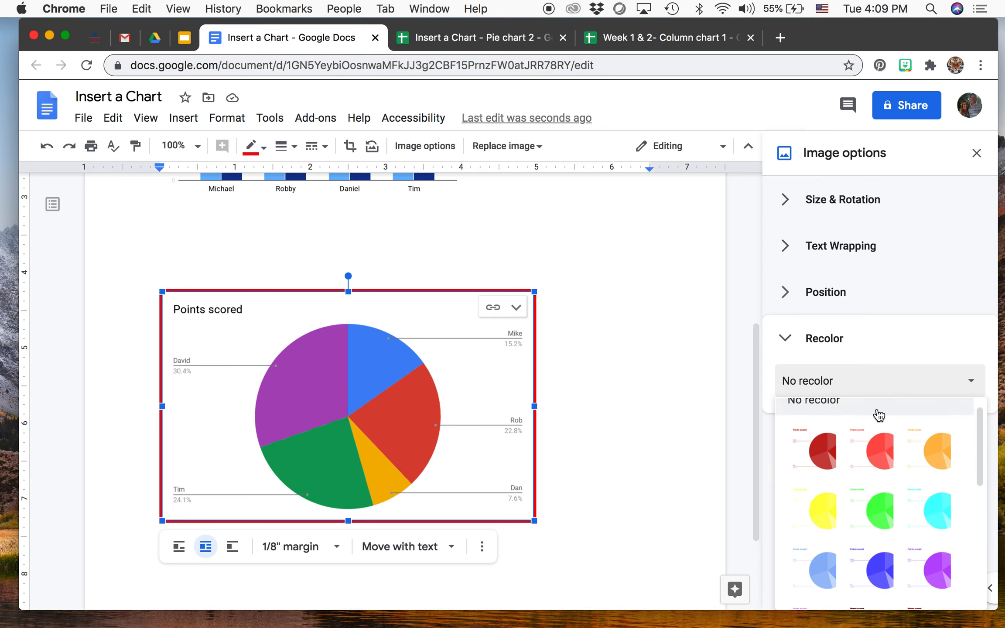
scroll(846, 519, "down", 3)
scroll(845, 519, "down", 4)
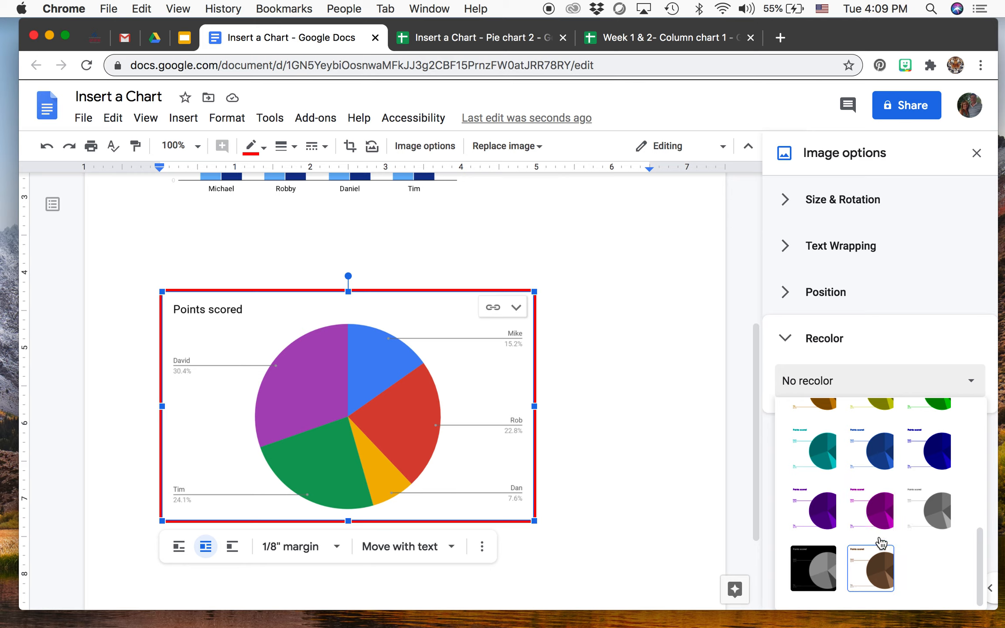
scroll(885, 519, "up", 5)
scroll(879, 497, "up", 2)
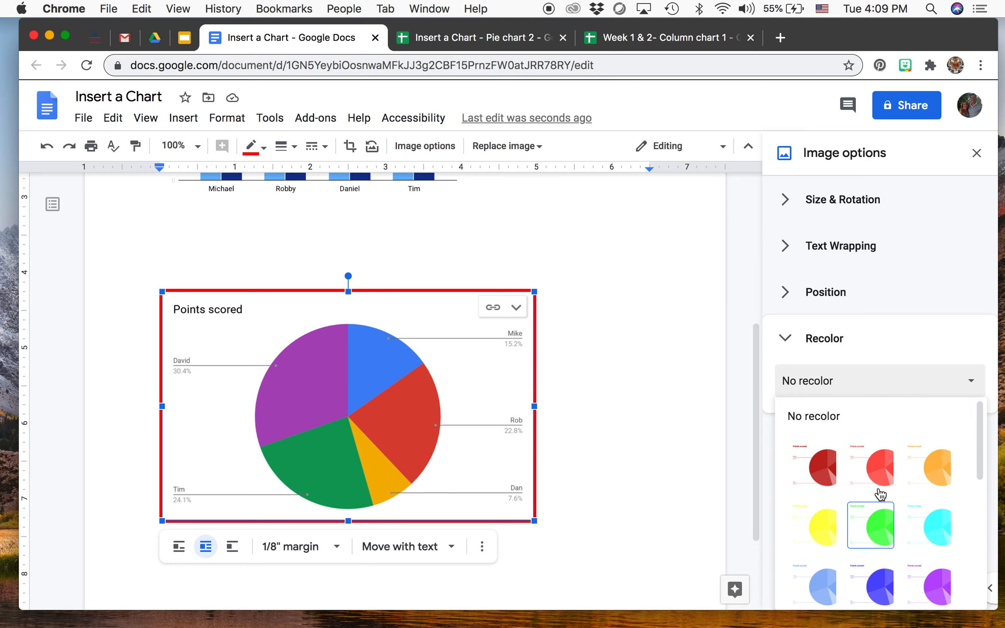
left_click(790, 348)
left_click(789, 349)
Step: Try raising the pie chart's transparency and lowering its brightness, and reset the image adjustments
left_click(817, 391)
left_click_drag(783, 435, 814, 433)
left_click_drag(879, 475, 848, 474)
left_click(823, 554)
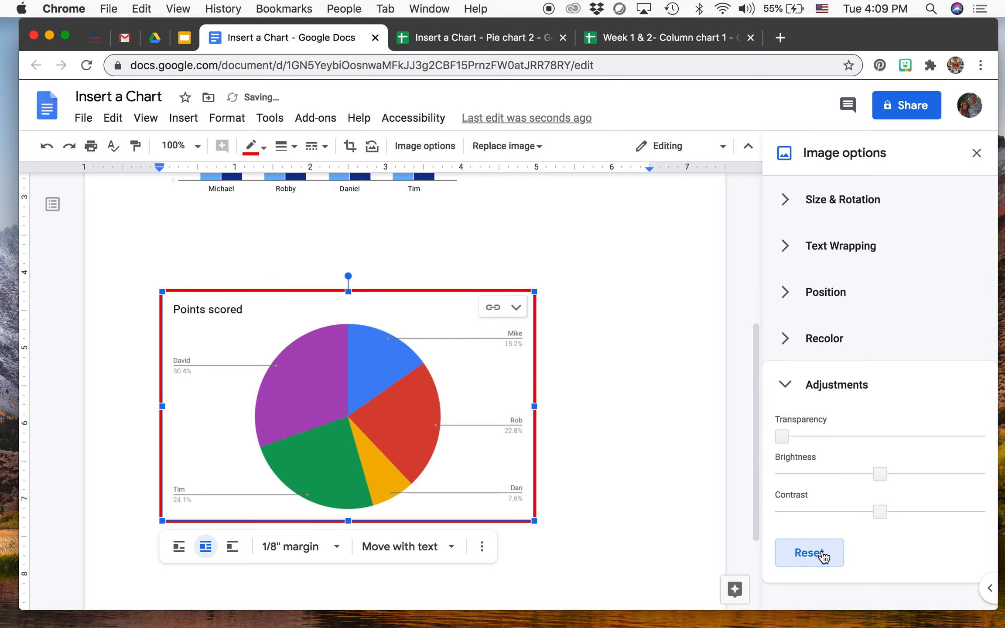
left_click(791, 391)
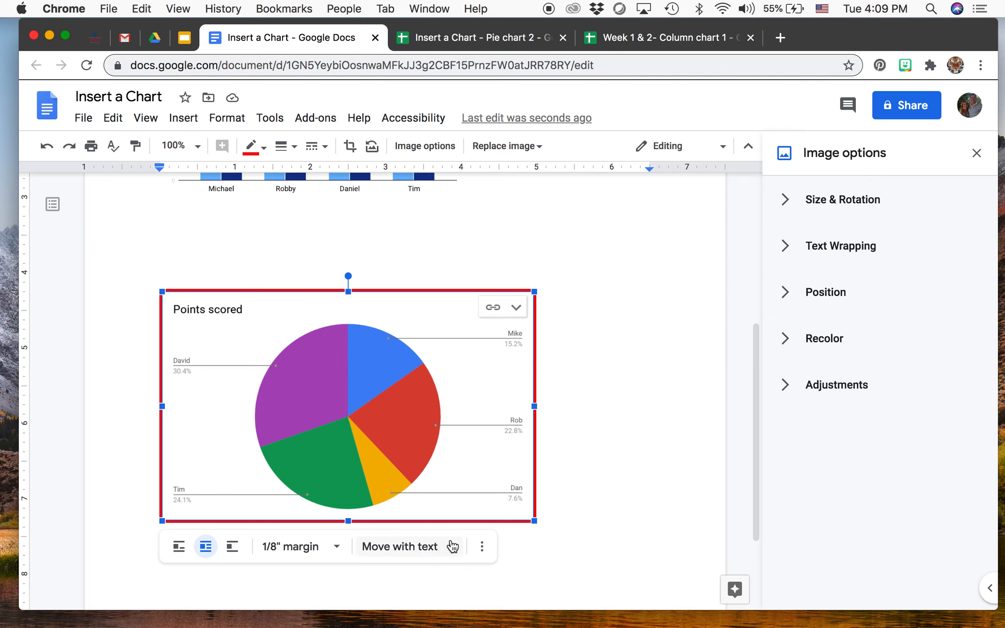
Step: Place the cursor on the empty line above the pie chart and show the chart types available for insertion
left_click(183, 120)
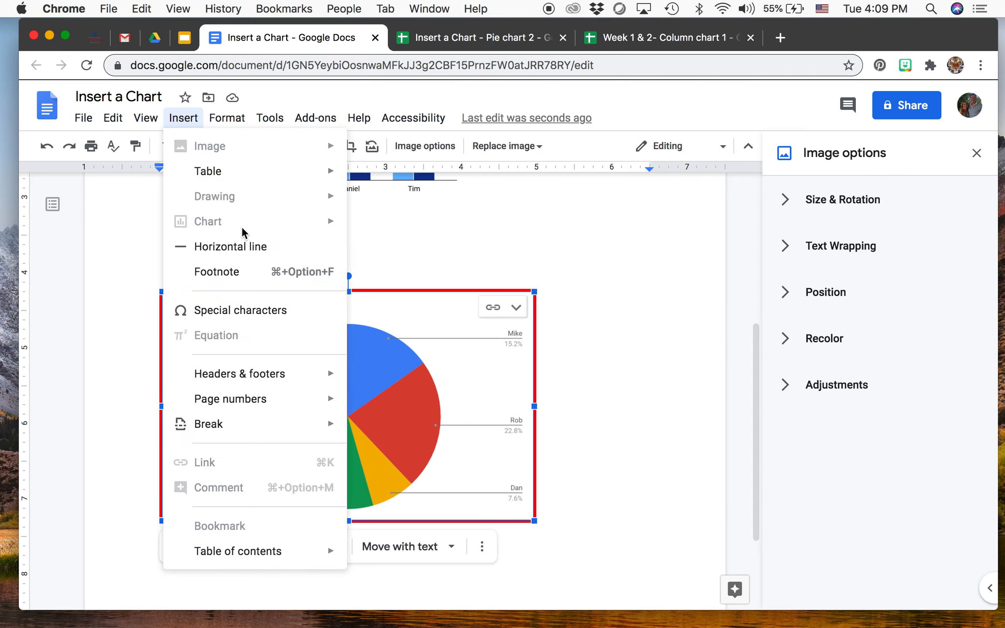
left_click(426, 260)
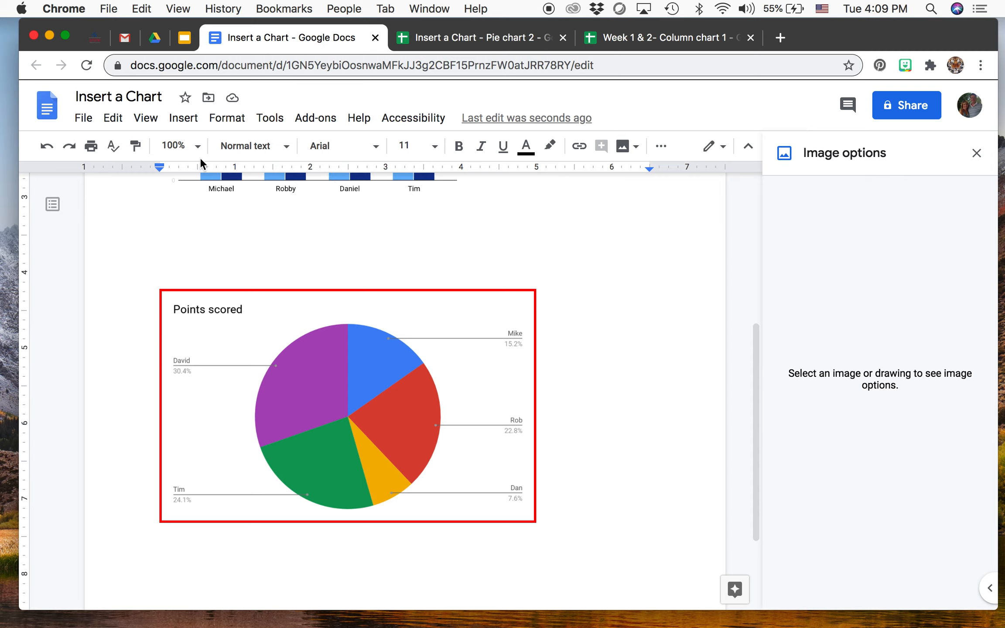
left_click(182, 118)
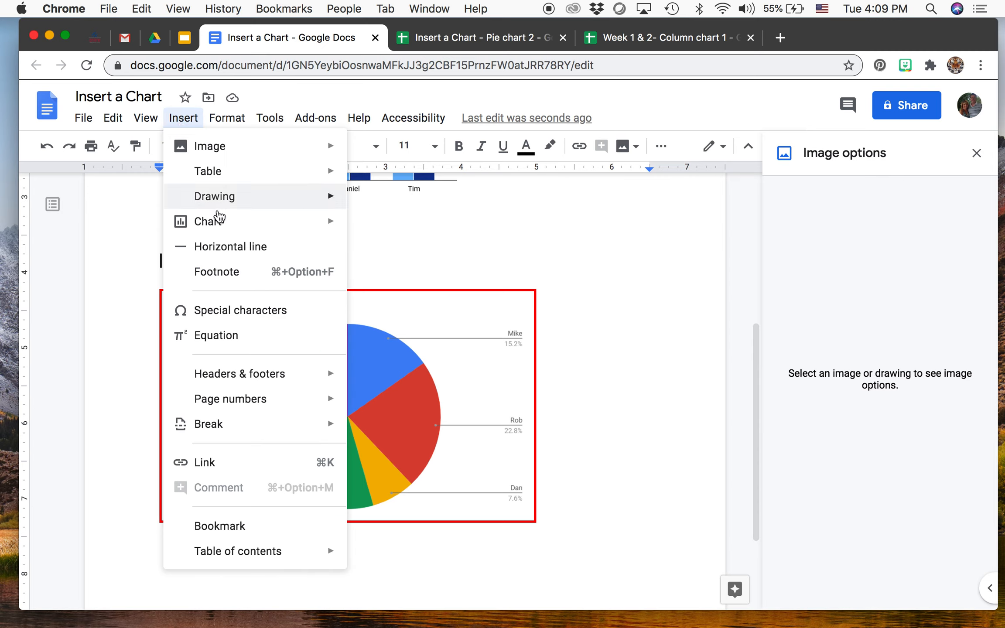
mouse_move(222, 219)
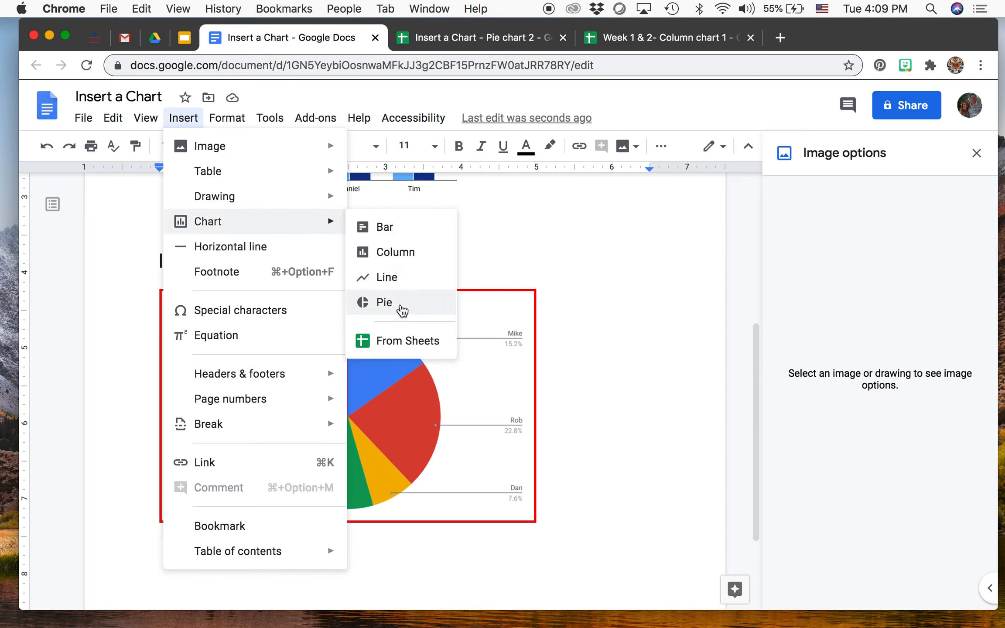